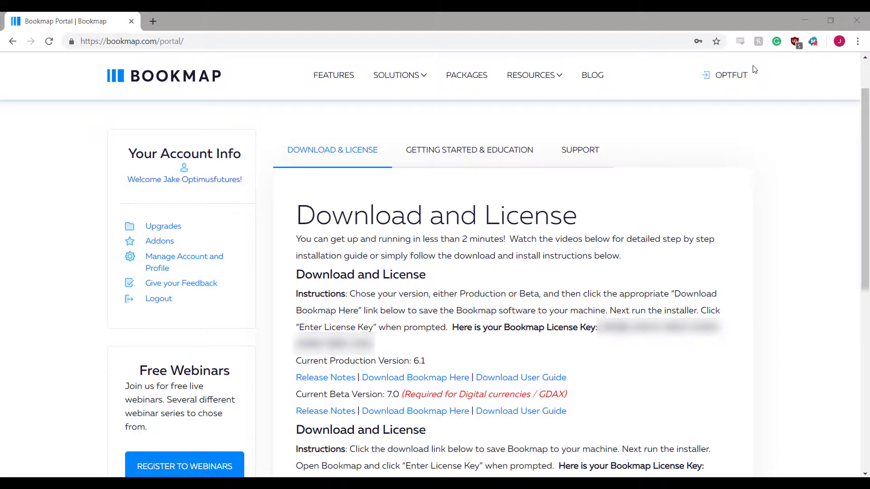
Bring up the Bookmap X-Ray welcome window, which waits for a license key over the portal download page
{"action": "mouse_move", "coordinate": [753, 72]}
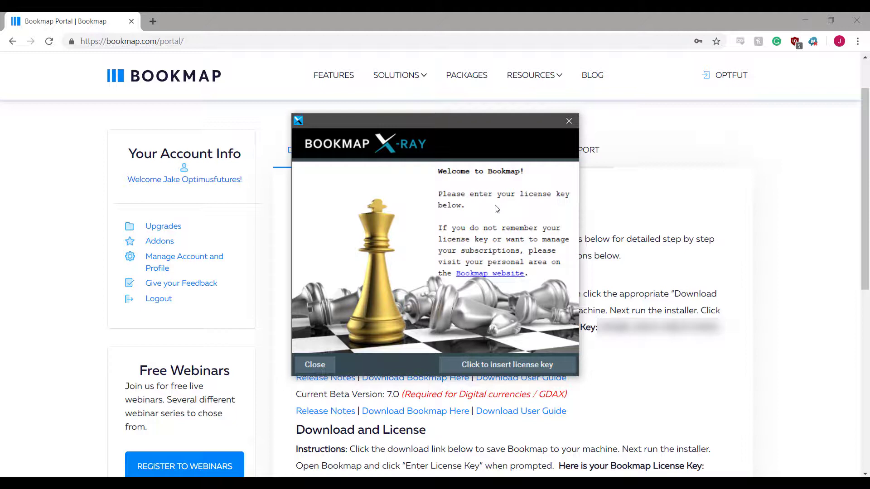
Copy the license key from the portal page, paste it into Bookmap's key field and activate
{"action": "left_click", "coordinate": [491, 366]}
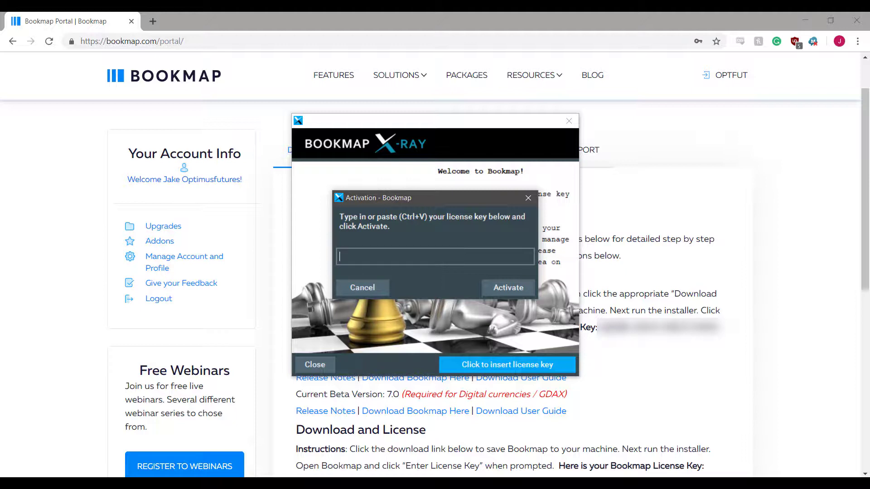
{"action": "left_click_drag", "start_coordinate": [598, 327], "coordinate": [378, 352]}
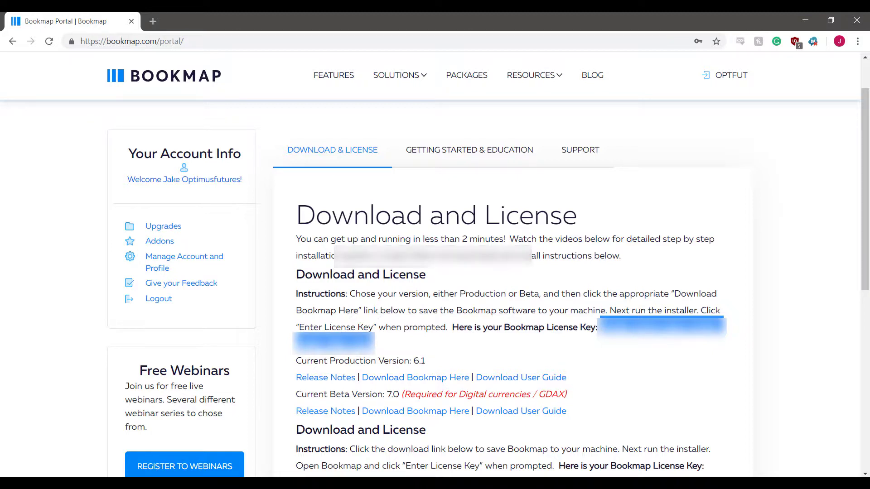
{"action": "key", "text": "alt+Tab"}
{"action": "key", "text": "ctrl+v"}
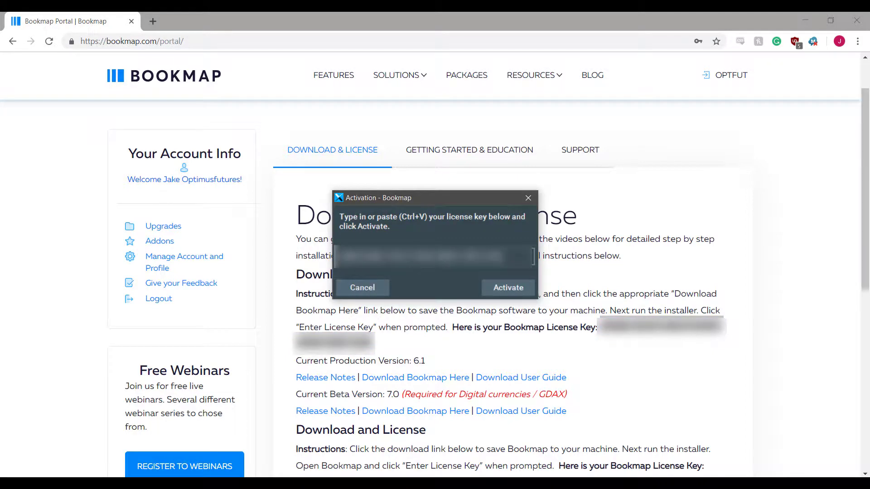
{"action": "left_click", "coordinate": [502, 290]}
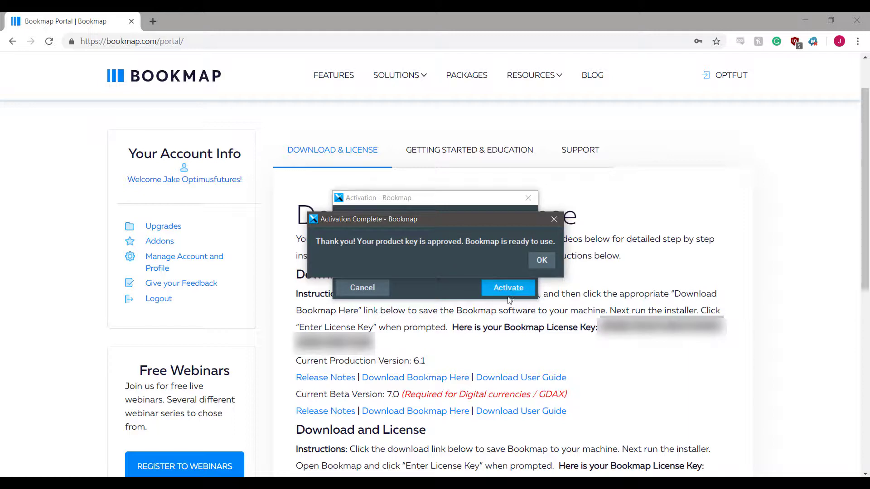
Clear the activation and NinjaTrader messages, then choose External data / View orders only, recording live data and orders
{"action": "left_click", "coordinate": [543, 260]}
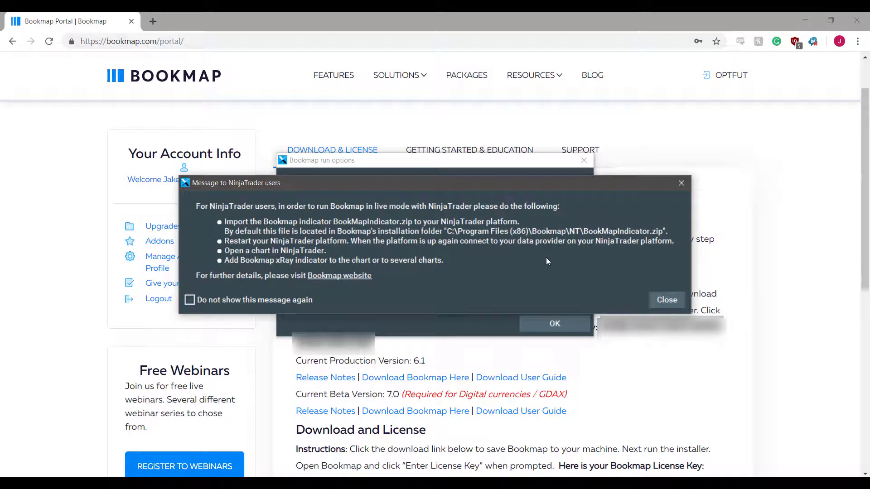
{"action": "left_click", "coordinate": [677, 299]}
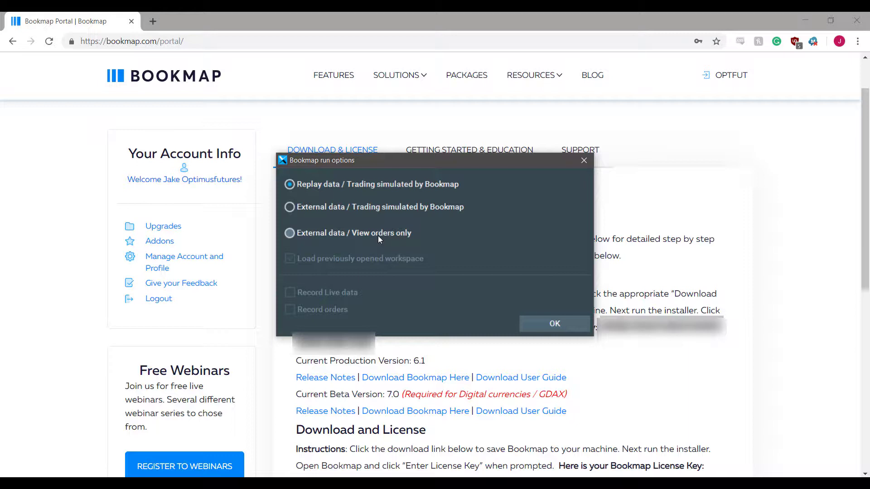
{"action": "left_click", "coordinate": [333, 232]}
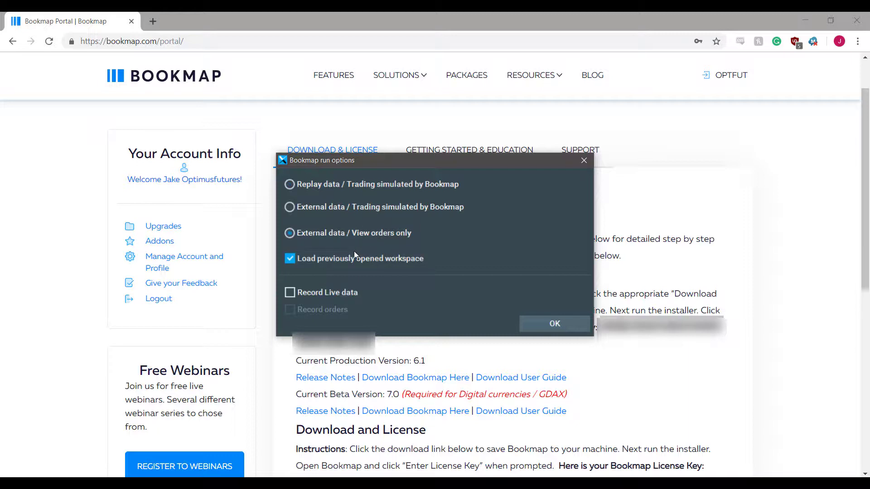
{"action": "left_click", "coordinate": [298, 291]}
{"action": "left_click", "coordinate": [321, 310]}
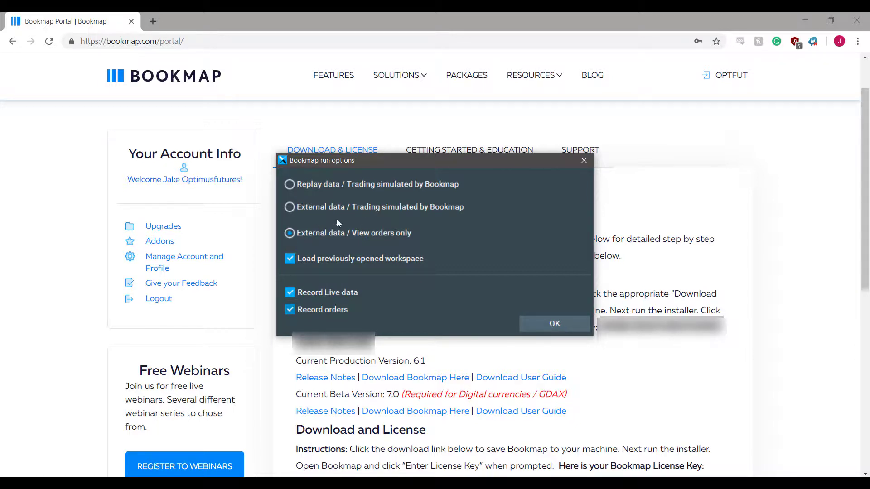
Start with these run options and remove the oldest existing connection to free a slot
{"action": "left_click", "coordinate": [561, 328]}
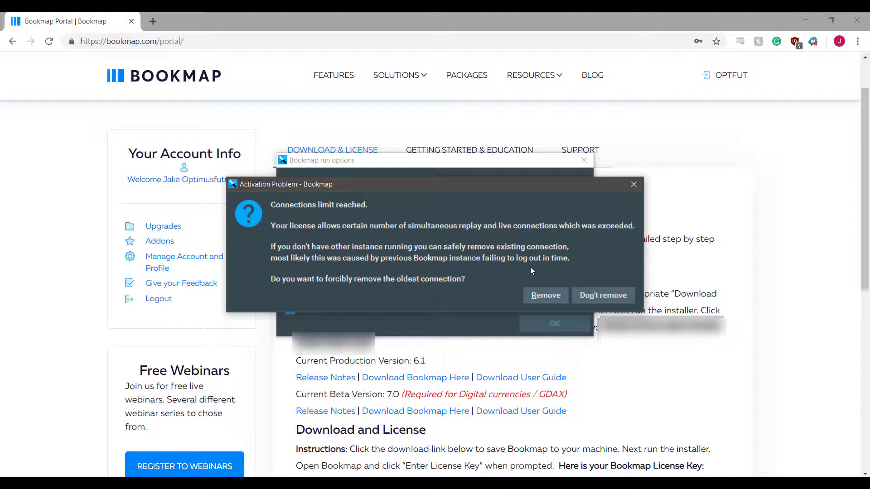
{"action": "left_click", "coordinate": [545, 296]}
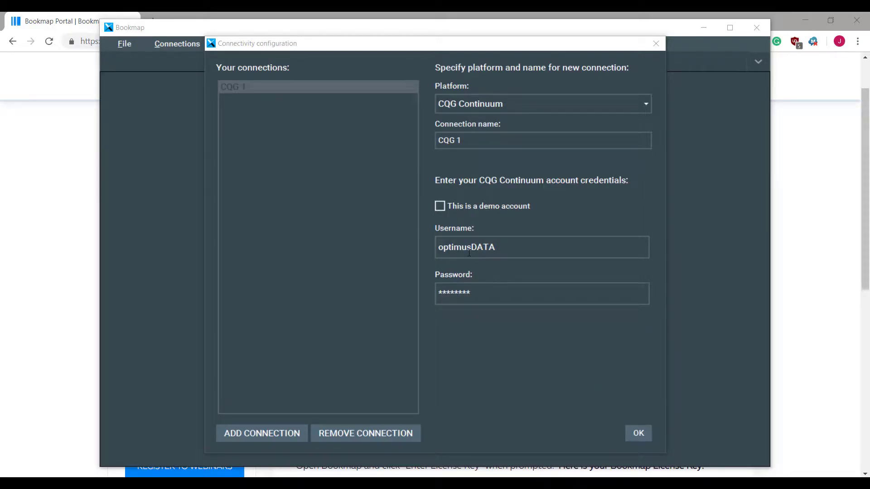
Save the CQG Continuum connection named CQG 1 with the account's username and password
{"action": "left_click", "coordinate": [639, 434]}
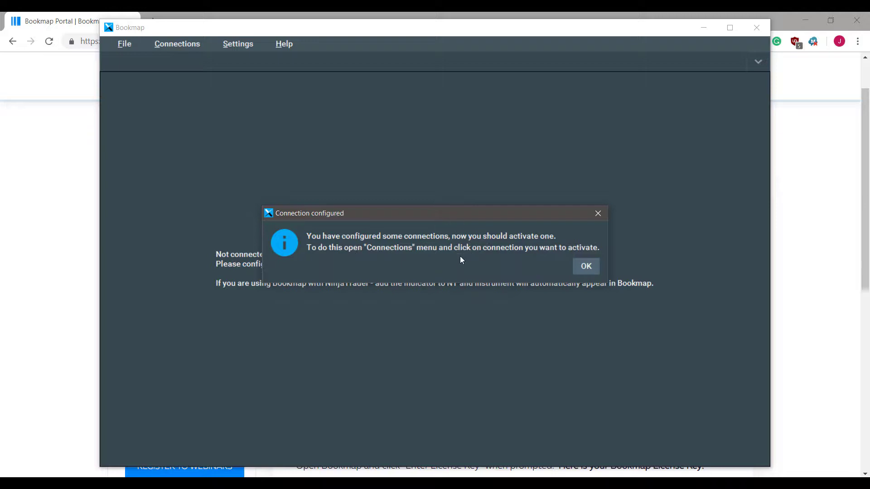
Dismiss the configured notice and activate the CQG 1 connection from the Connections list
{"action": "left_click", "coordinate": [586, 267]}
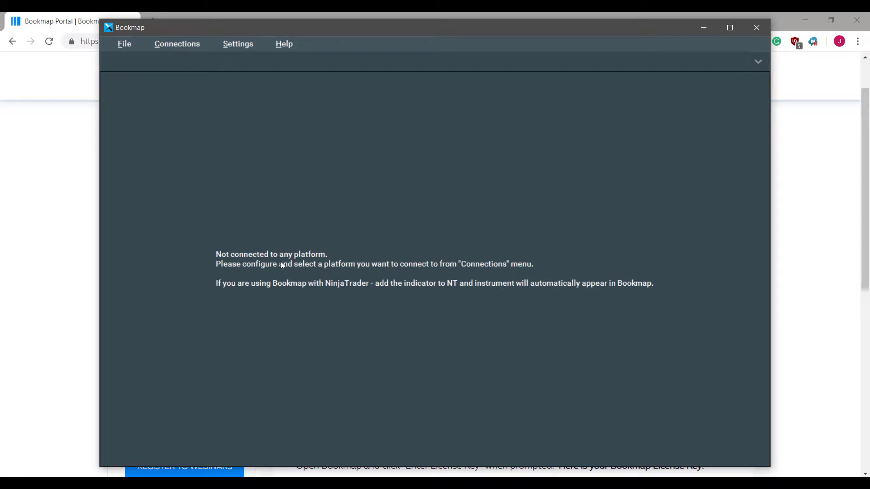
{"action": "left_click", "coordinate": [184, 46]}
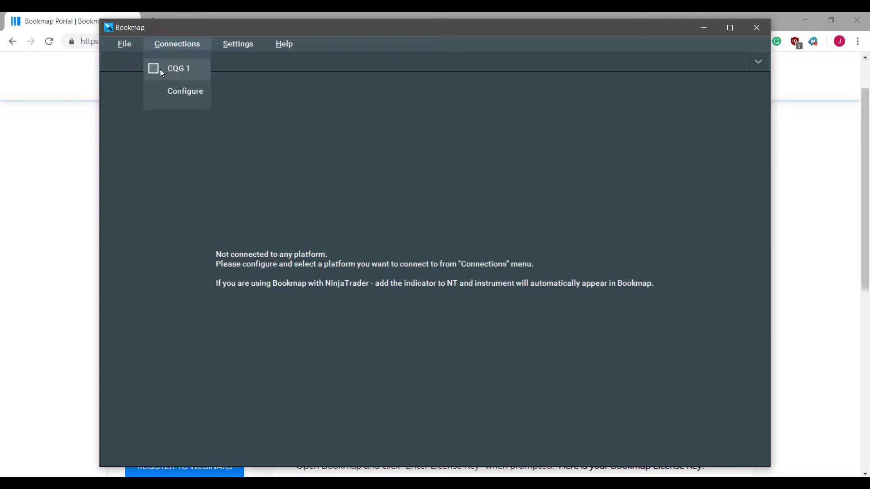
{"action": "left_click", "coordinate": [172, 68]}
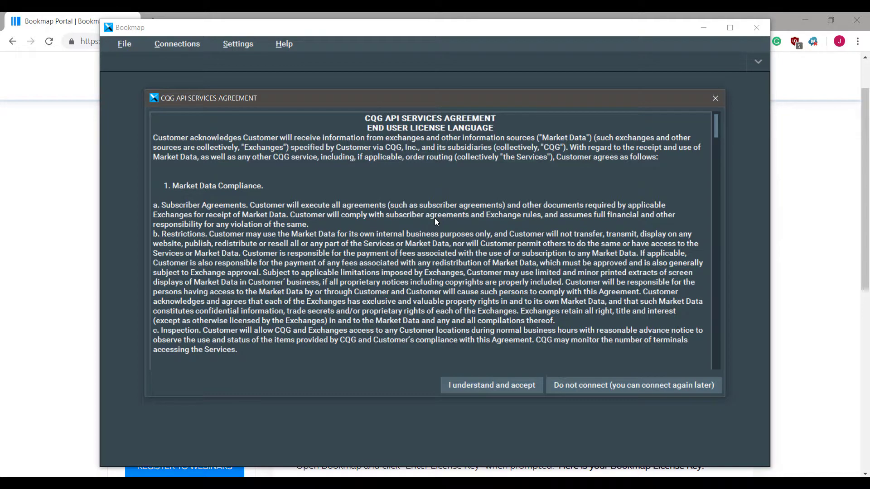
Read through to the end of the CQG API Services Agreement and accept it
{"action": "scroll", "coordinate": [502, 252], "scroll_direction": "down", "scroll_amount": 15}
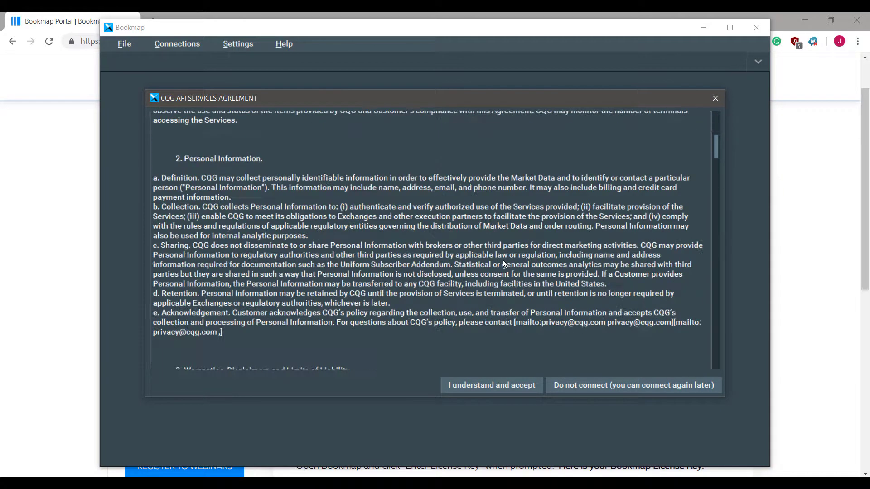
{"action": "scroll", "coordinate": [509, 293], "scroll_direction": "down", "scroll_amount": 15}
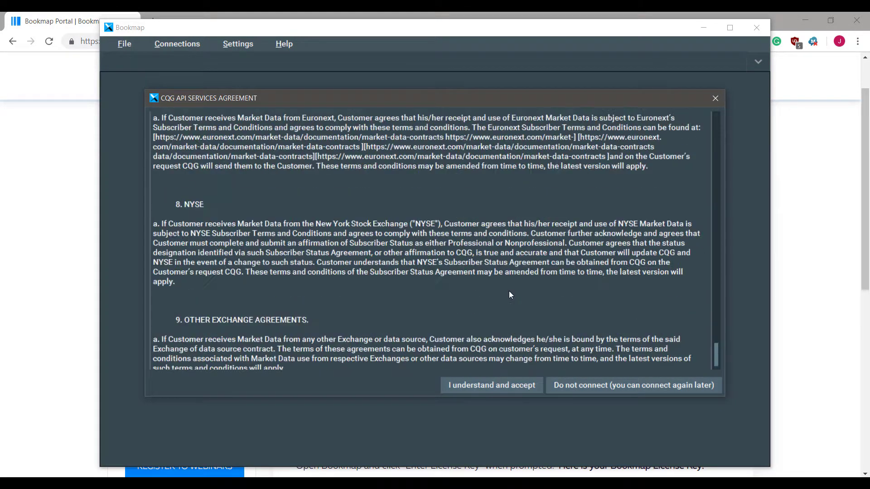
{"action": "scroll", "coordinate": [488, 374], "scroll_direction": "down", "scroll_amount": 1}
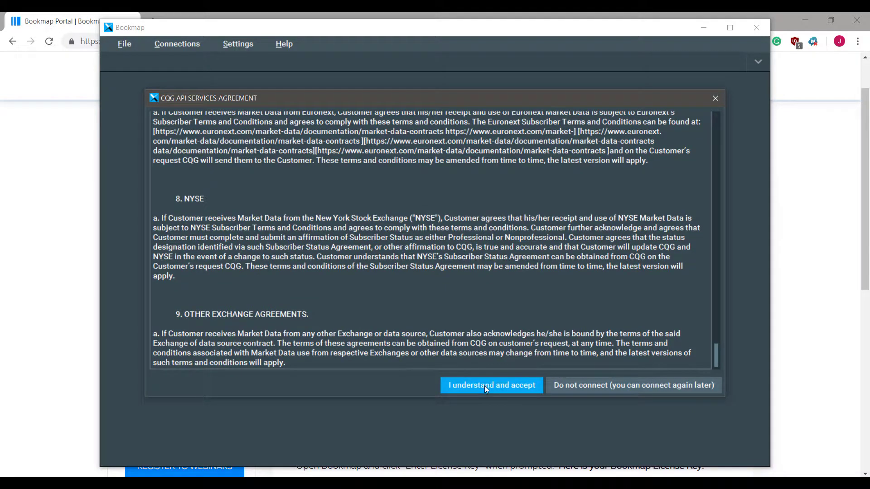
{"action": "left_click", "coordinate": [485, 385]}
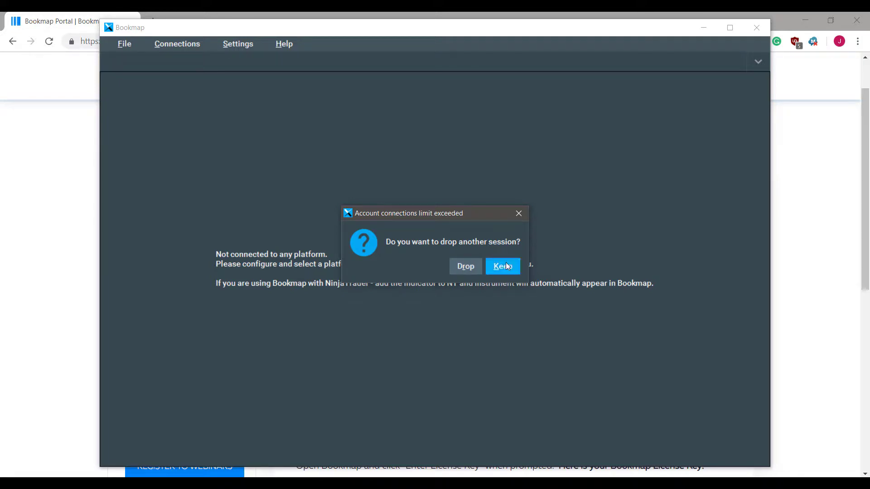
Drop the other session at the connections-limit prompt so CQG Continuum shows Connected
{"action": "left_click", "coordinate": [475, 269]}
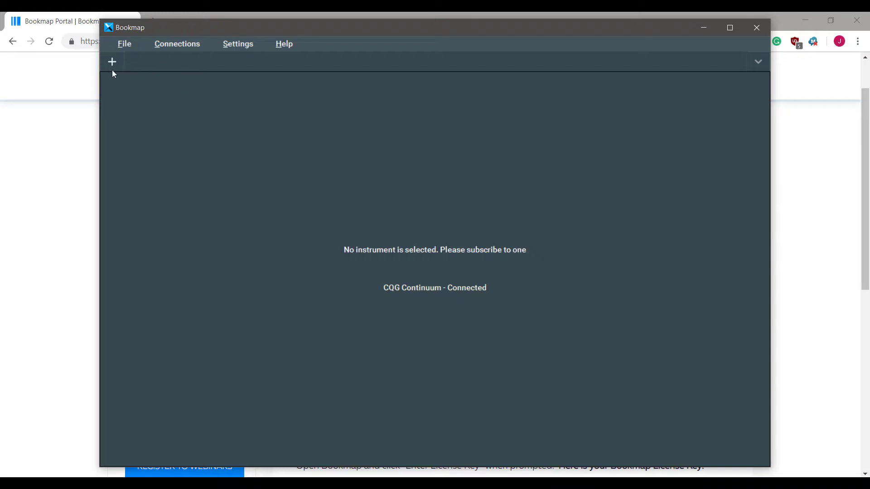
Maximize Bookmap and start a new instrument subscription, keeping CQG Continuum as the platform
{"action": "left_click", "coordinate": [729, 28]}
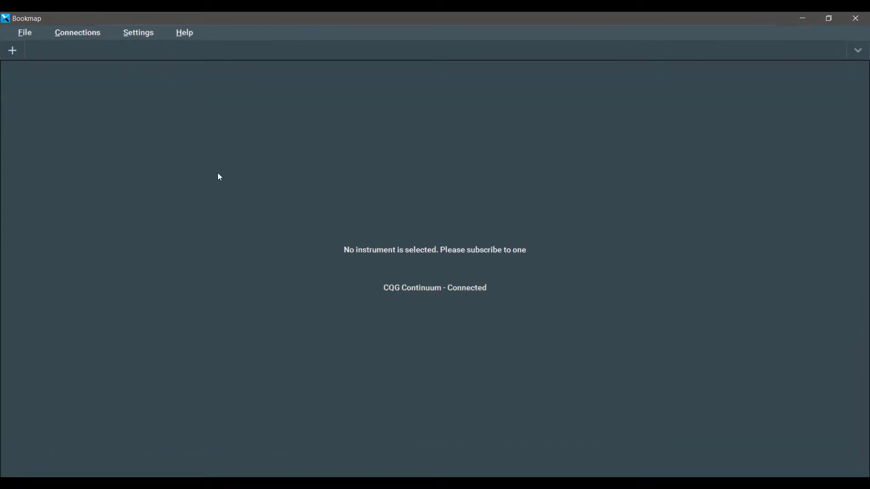
{"action": "left_click", "coordinate": [13, 52]}
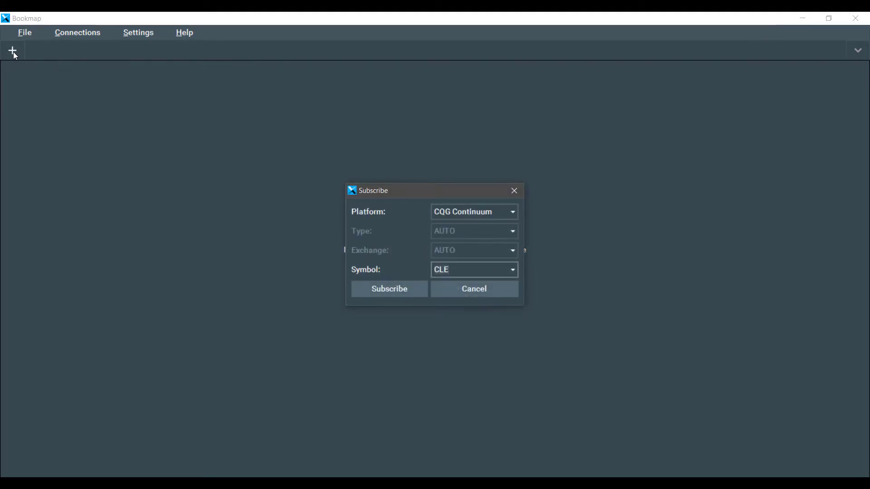
{"action": "left_click", "coordinate": [465, 218]}
{"action": "left_click", "coordinate": [466, 219]}
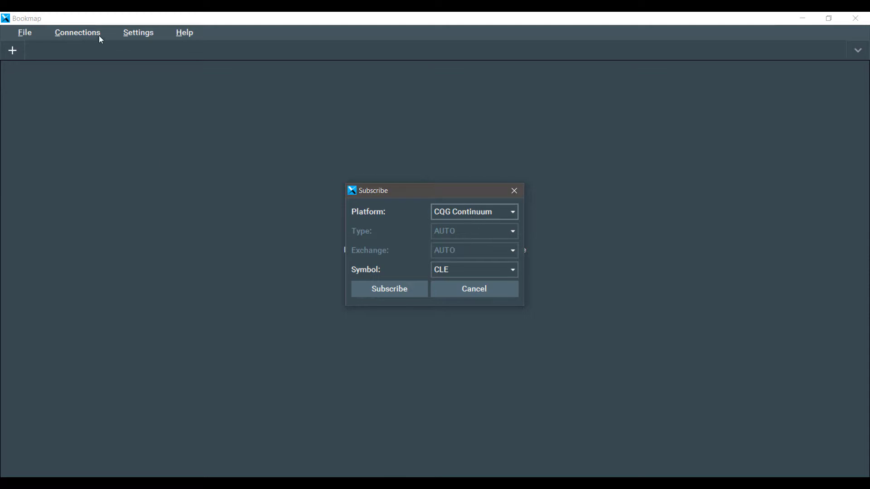
{"action": "left_click", "coordinate": [476, 213]}
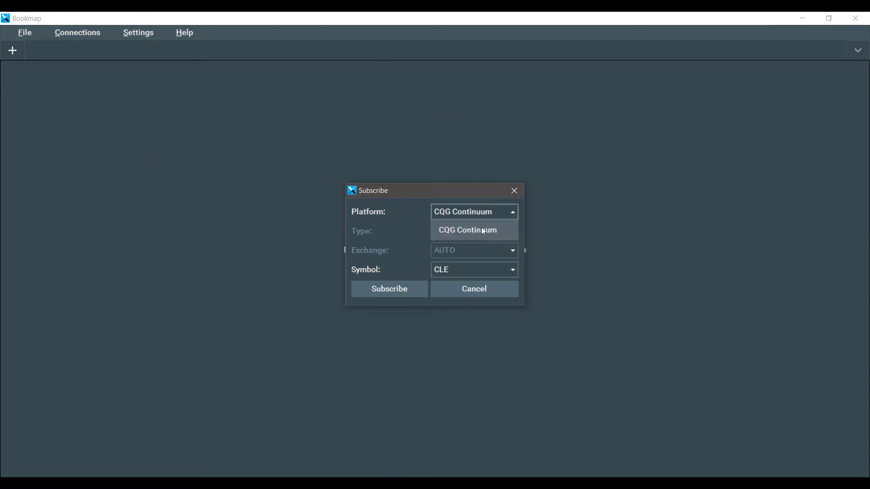
{"action": "left_click", "coordinate": [479, 211]}
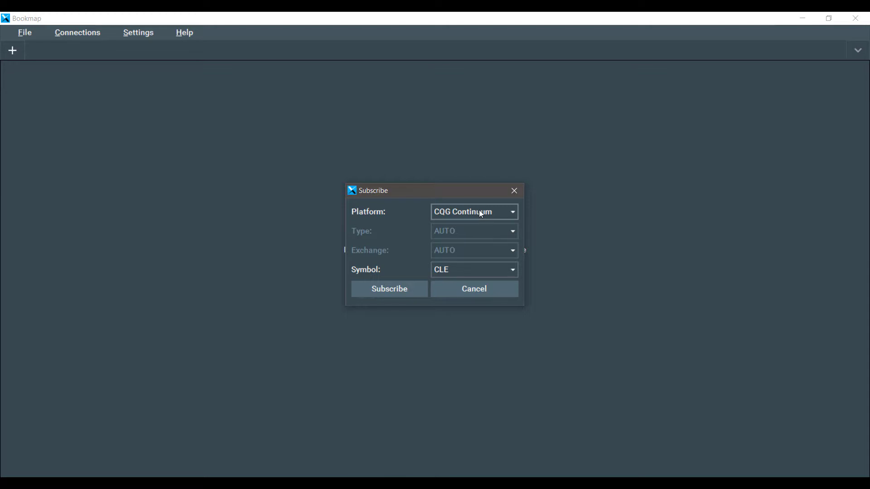
{"action": "left_click", "coordinate": [480, 210]}
{"action": "left_click", "coordinate": [480, 210]}
Pick symbol EP (E-mini S&P 500) and subscribe, opening the F.US.EPH19 chart
{"action": "left_click", "coordinate": [466, 268]}
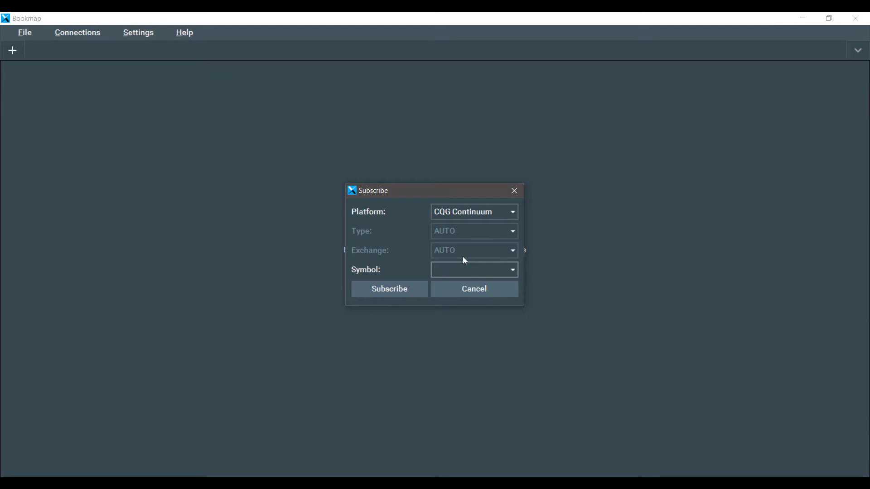
{"action": "left_click", "coordinate": [514, 270]}
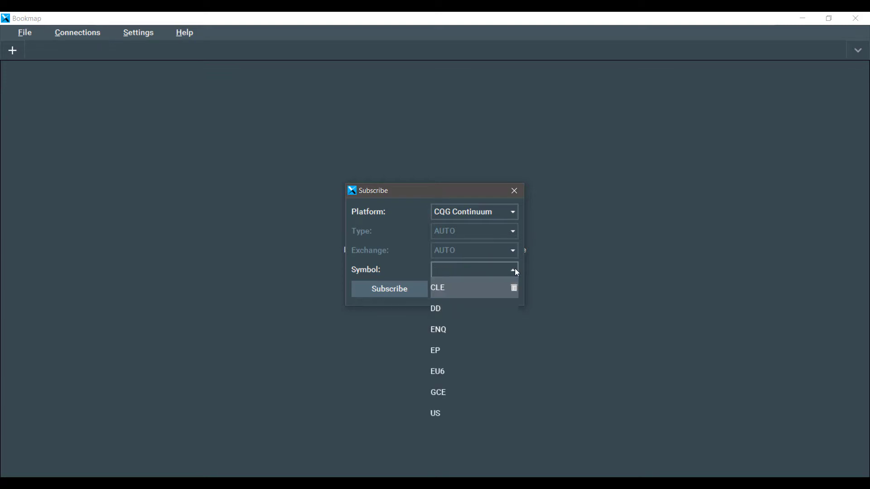
{"action": "left_click", "coordinate": [464, 355]}
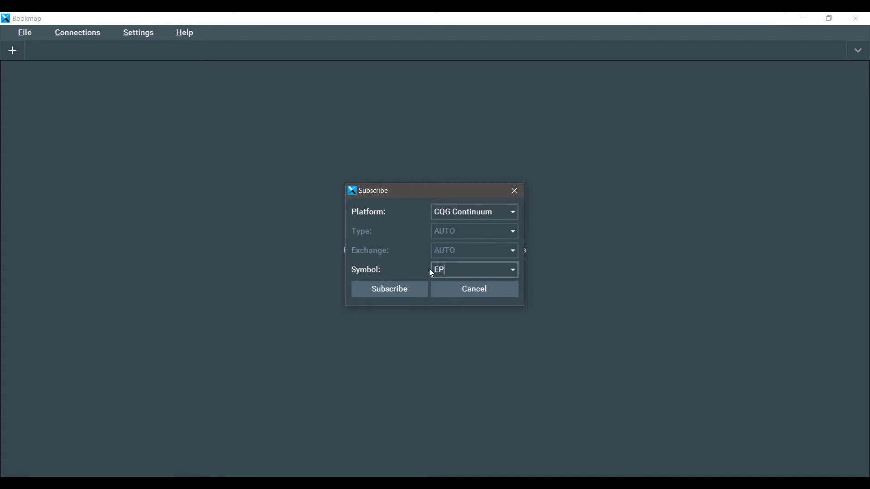
{"action": "left_click", "coordinate": [404, 297]}
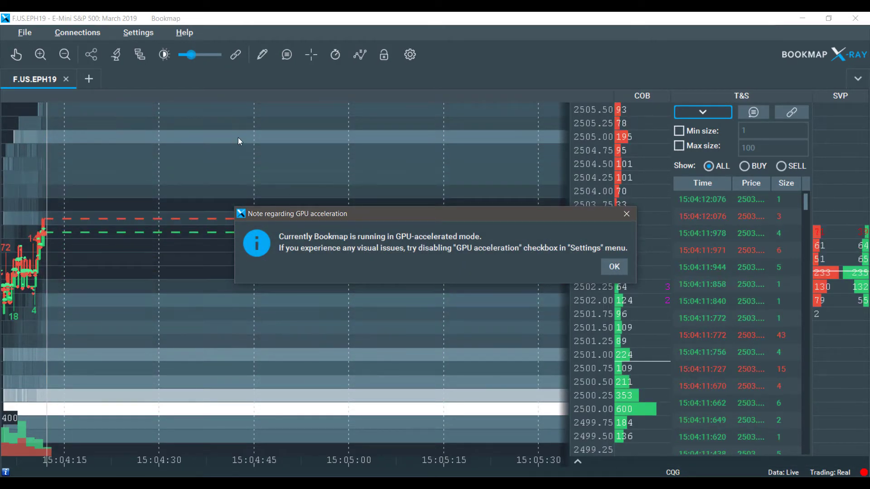
Dismiss the GPU notice and subscribe to CLE crude oil, adding the F.US.CLEG19 tab
{"action": "left_click", "coordinate": [615, 268]}
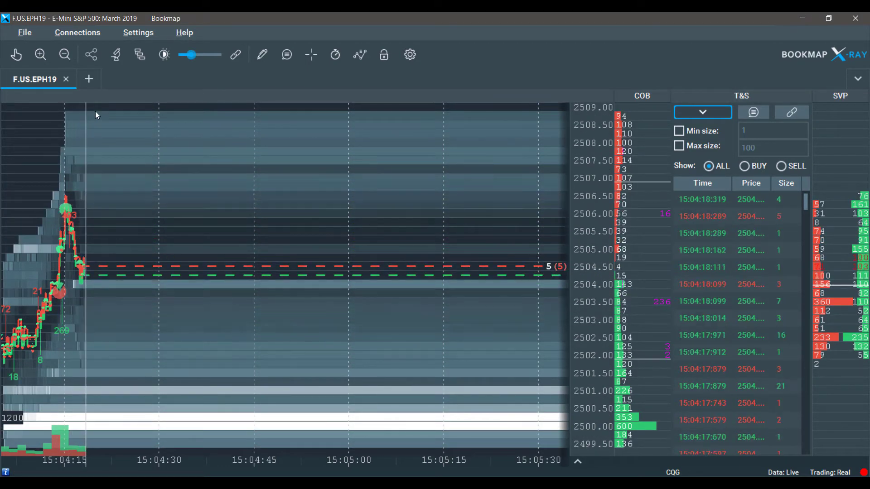
{"action": "left_click", "coordinate": [89, 80]}
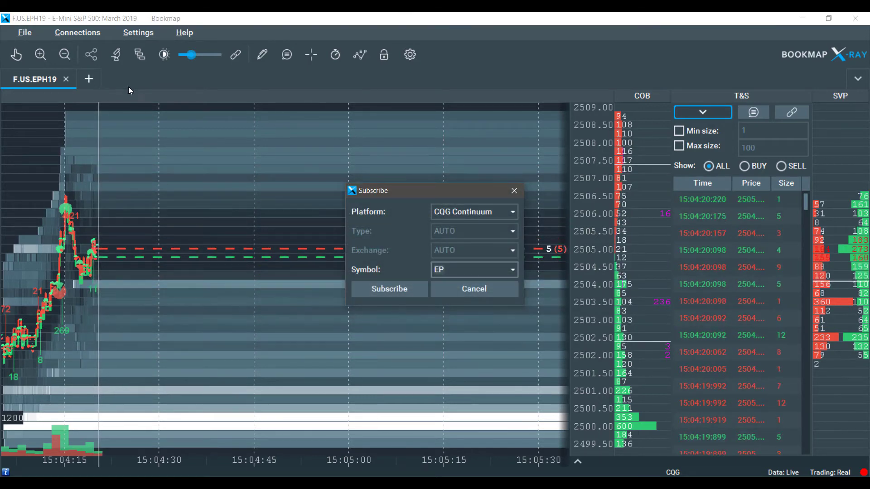
{"action": "left_click", "coordinate": [513, 274]}
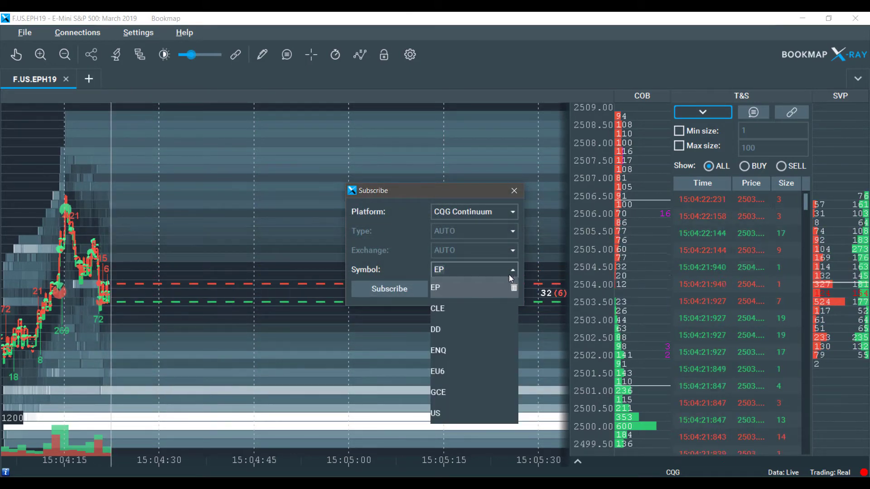
{"action": "left_click", "coordinate": [449, 316]}
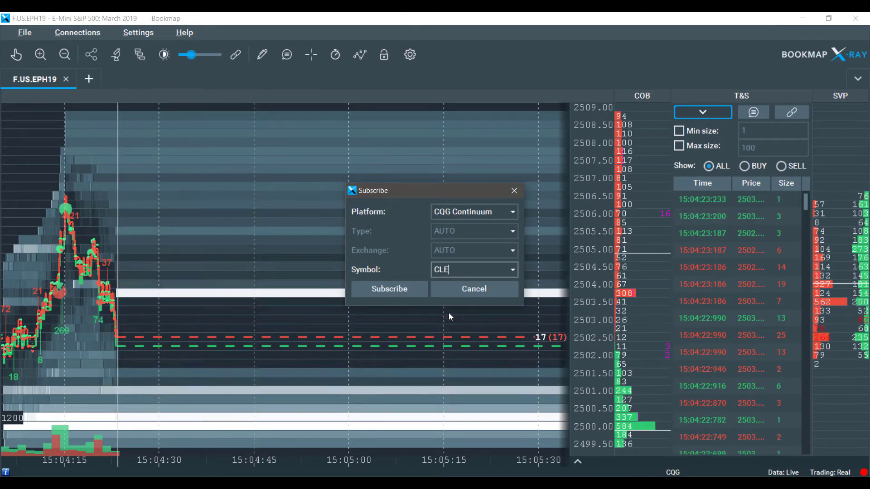
{"action": "left_click", "coordinate": [403, 289]}
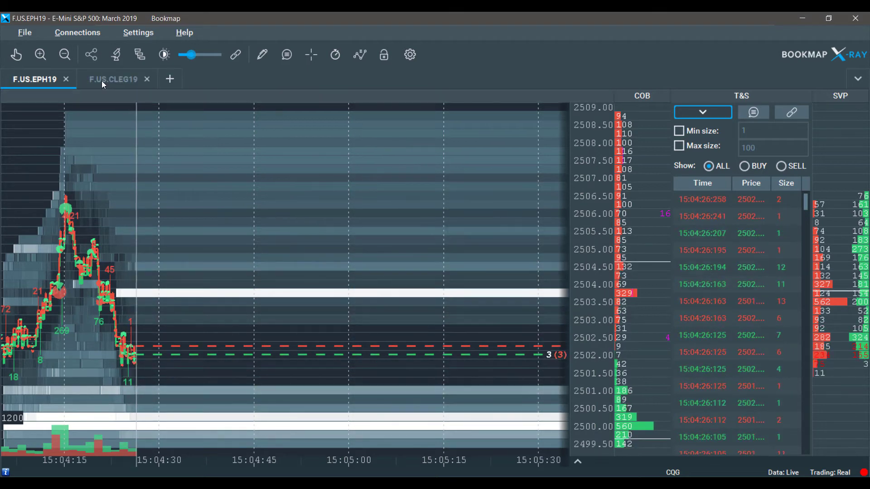